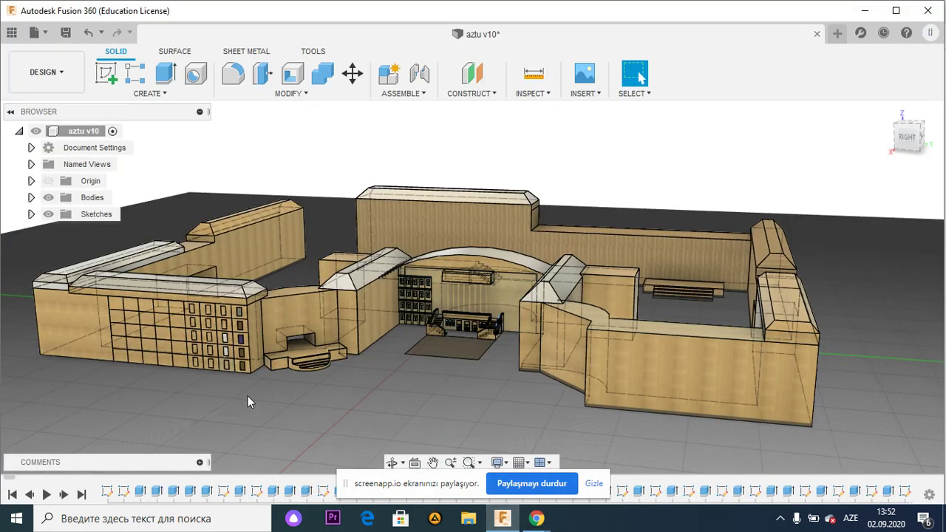
- Replay the aztu v10 design history from the first timeline feature
click(45, 495)
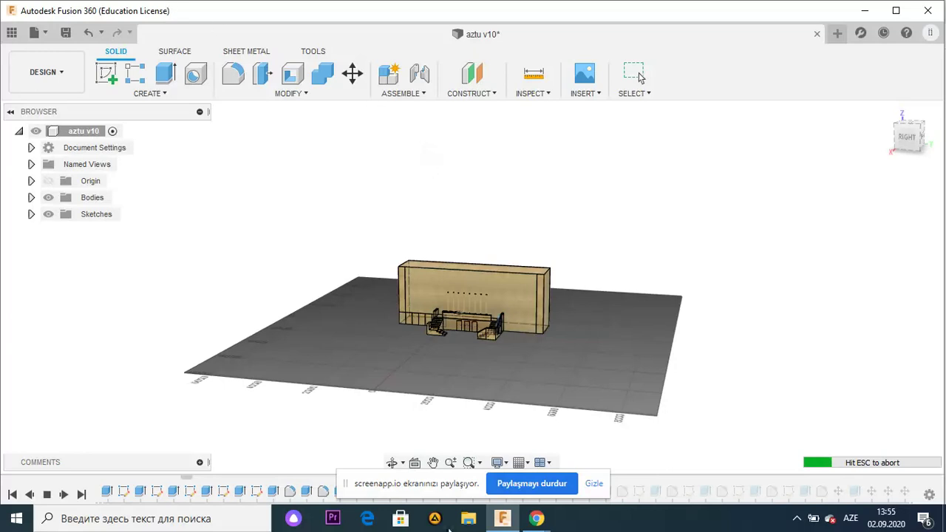
- Pick the Zoom tool while the playback finishes rebuilding the wings and arched central hall
click(451, 463)
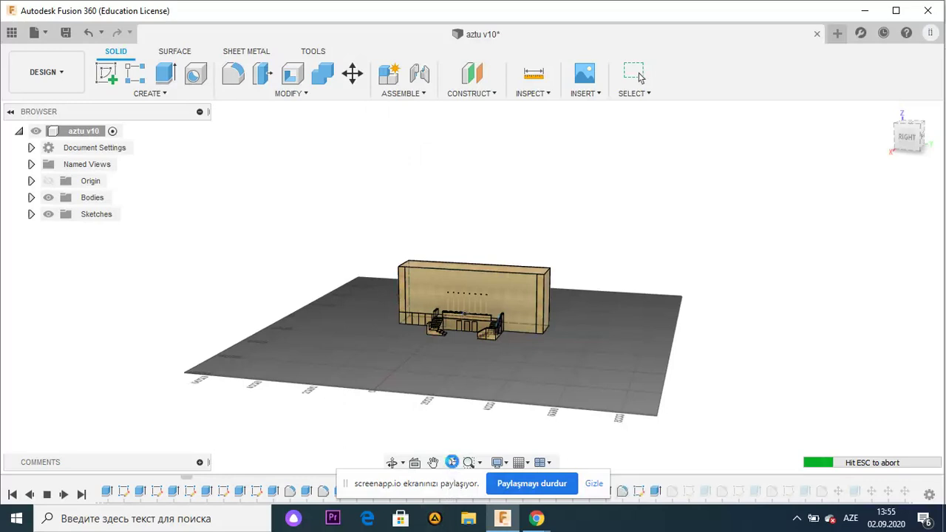